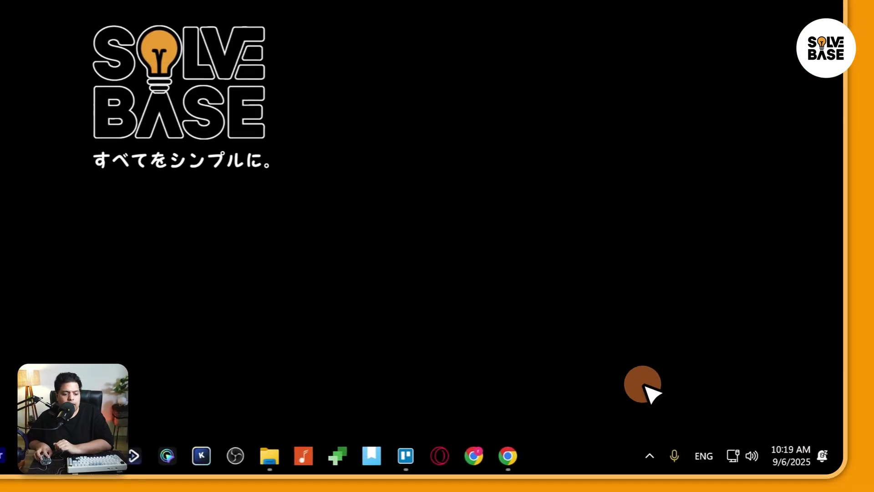
Open Epidemic Sound Hub from the hidden tray icons to see the DaVinci Resolve Studio plugin
{"action": "left_click", "coordinate": [649, 455]}
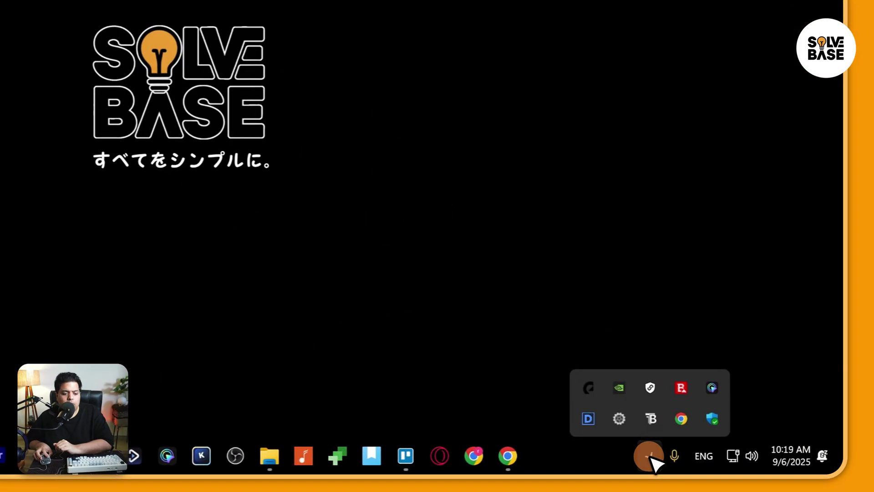
{"action": "left_click", "coordinate": [589, 380]}
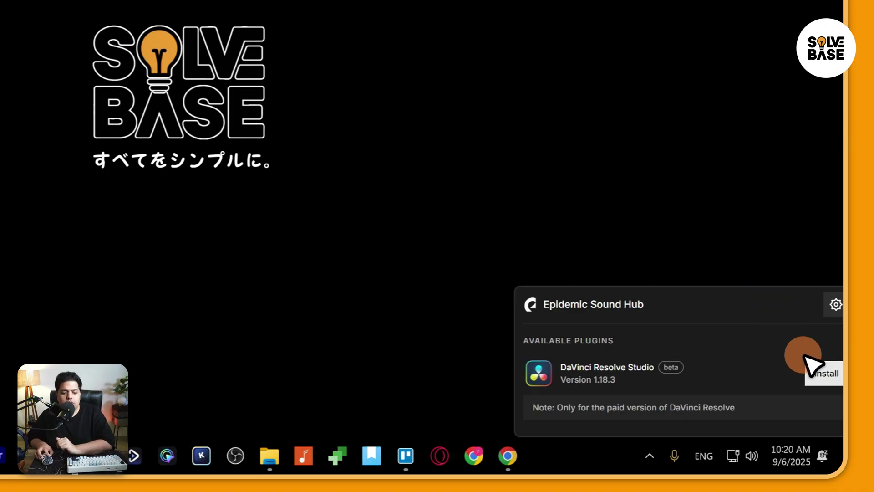
Install the DaVinci Resolve Studio plugin and glance at its options menu without choosing anything
{"action": "left_click", "coordinate": [826, 374]}
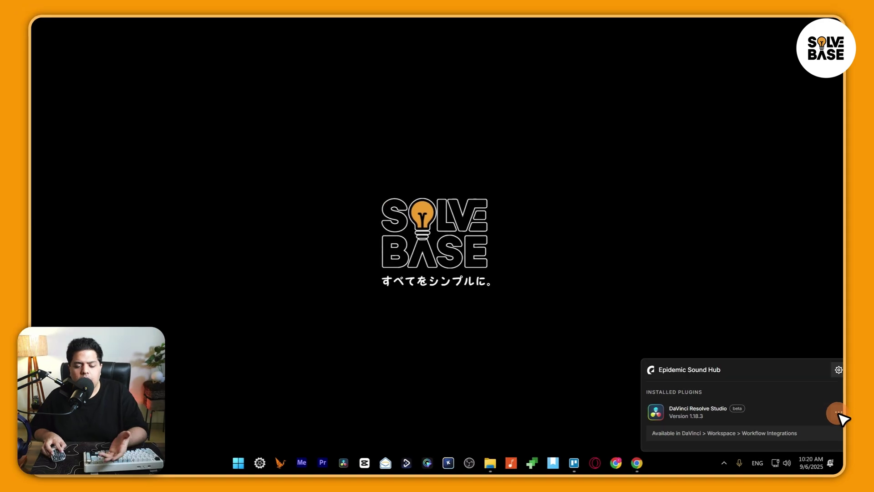
{"action": "left_click", "coordinate": [837, 415]}
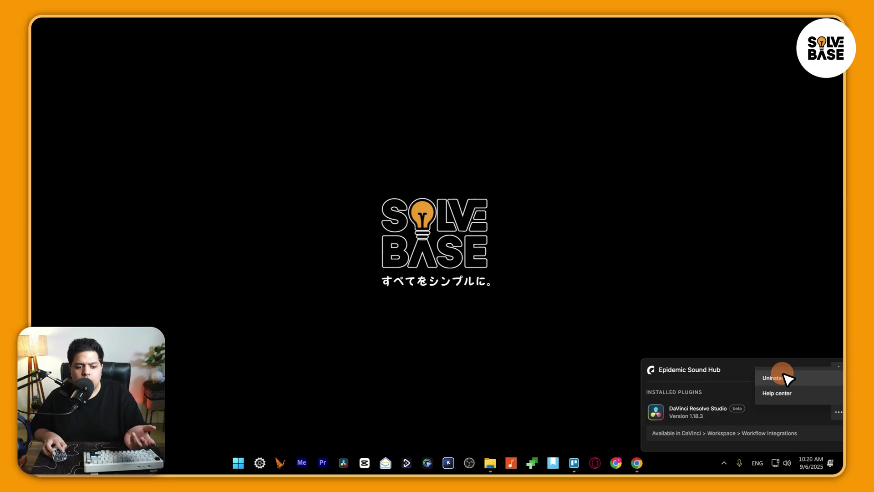
{"action": "left_click", "coordinate": [777, 380]}
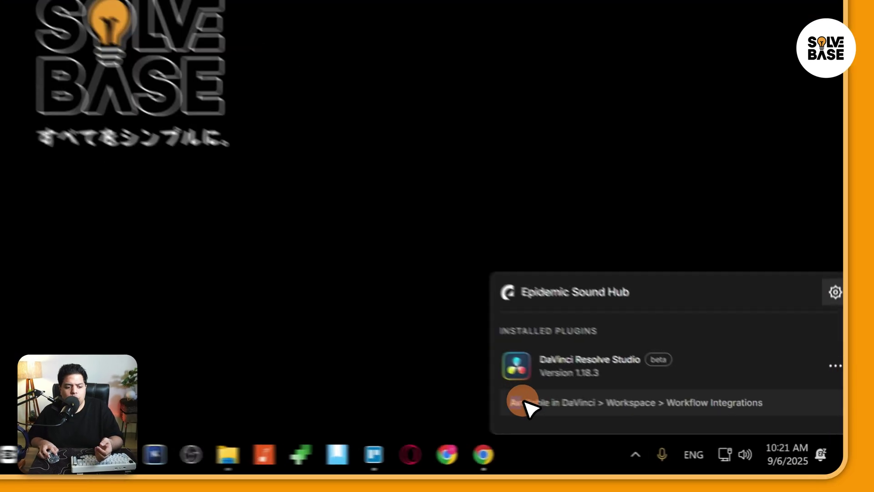
Highlight the note saying the plugin is under Workspace > Workflow Integrations
{"action": "left_click_drag", "start_coordinate": [652, 434], "coordinate": [793, 435]}
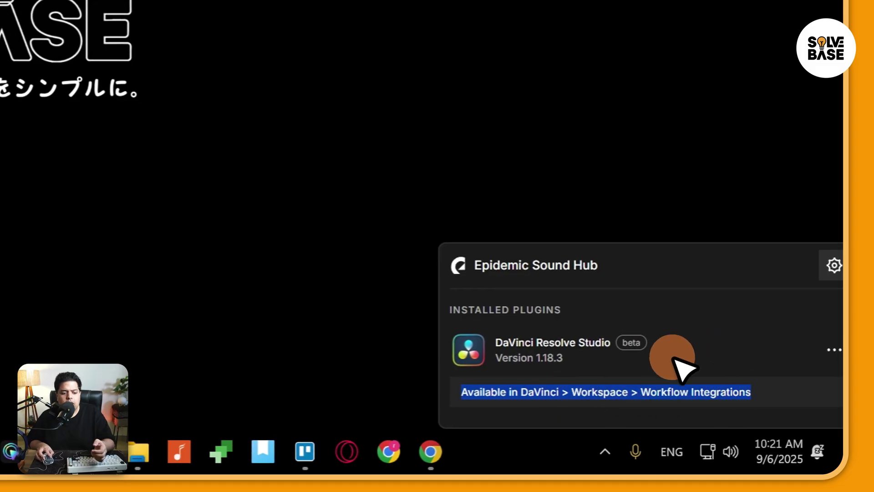
{"action": "left_click", "coordinate": [679, 386]}
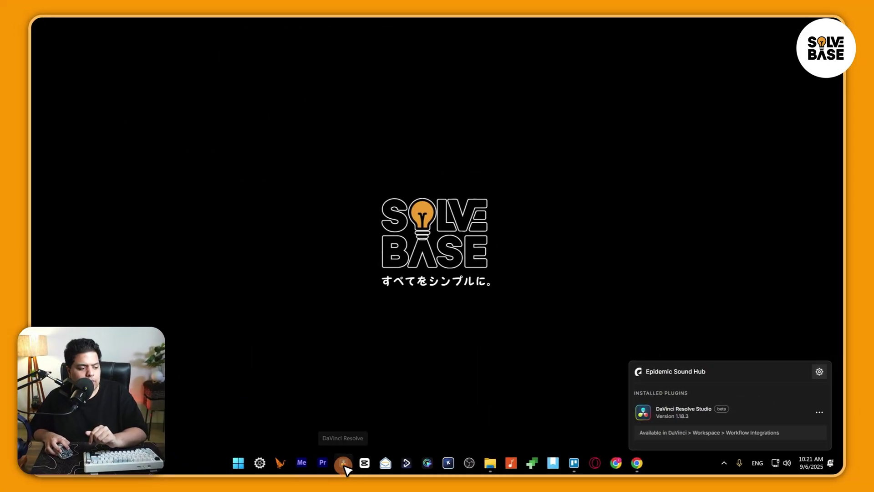
Bring DaVinci Resolve forward and open its Workspace menu listing Workflow Integrations
{"action": "left_click", "coordinate": [342, 464]}
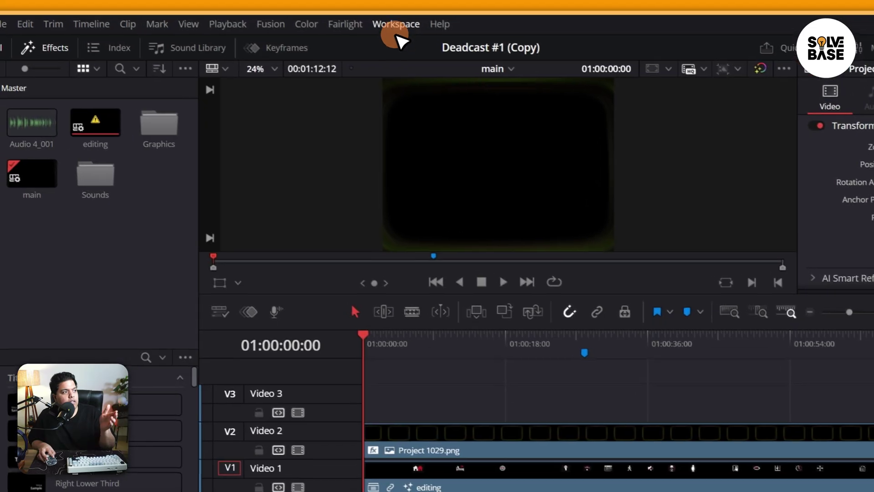
{"action": "left_click", "coordinate": [401, 26]}
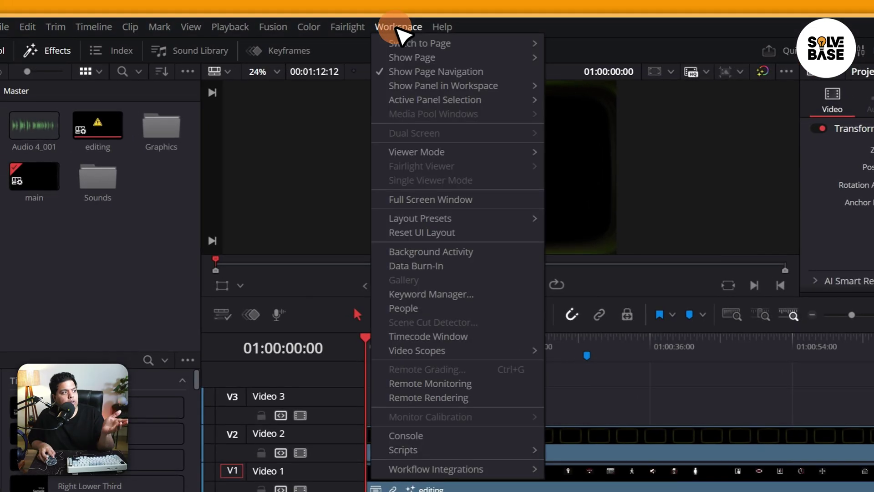